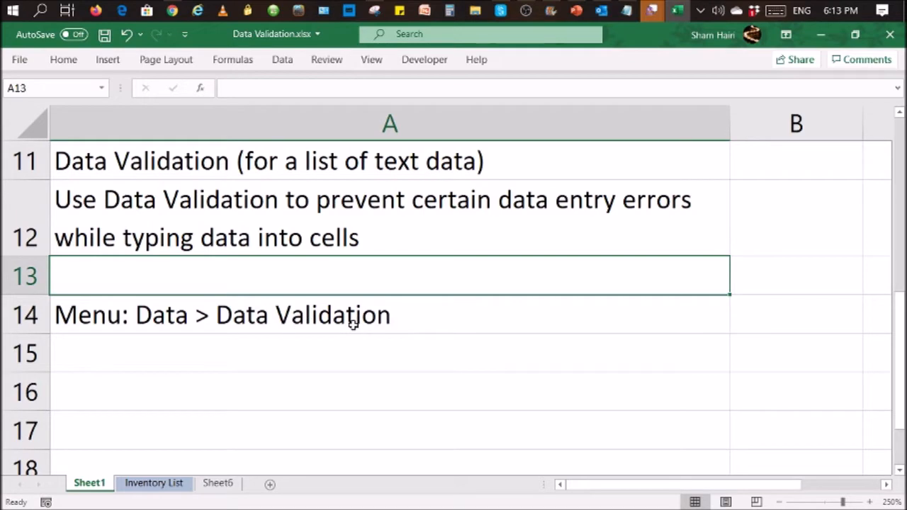
Open the Inventory List sheet and examine the department entries in the Dept column
{"action": "left_click", "coordinate": [169, 484]}
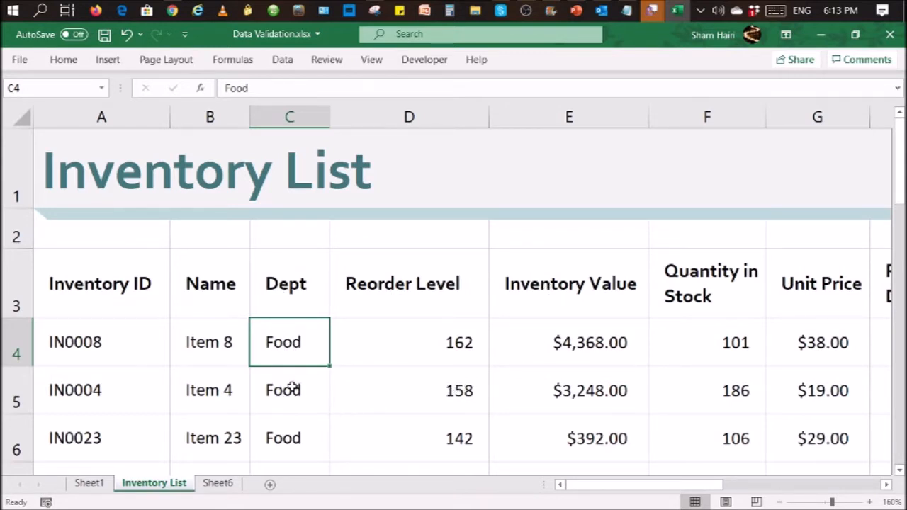
{"action": "scroll", "coordinate": [294, 377], "scroll_direction": "down", "scroll_amount": 4}
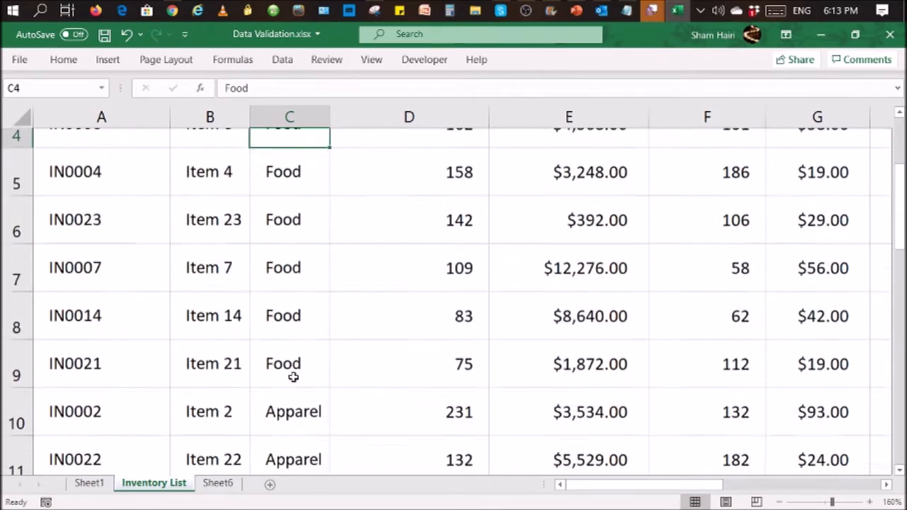
{"action": "scroll", "coordinate": [293, 377], "scroll_direction": "down", "scroll_amount": 3}
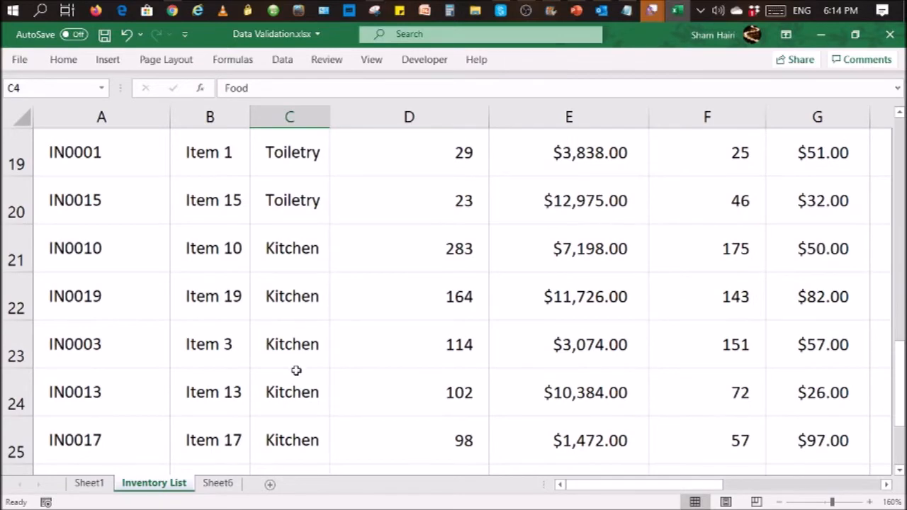
{"action": "scroll", "coordinate": [296, 370], "scroll_direction": "up", "scroll_amount": 6}
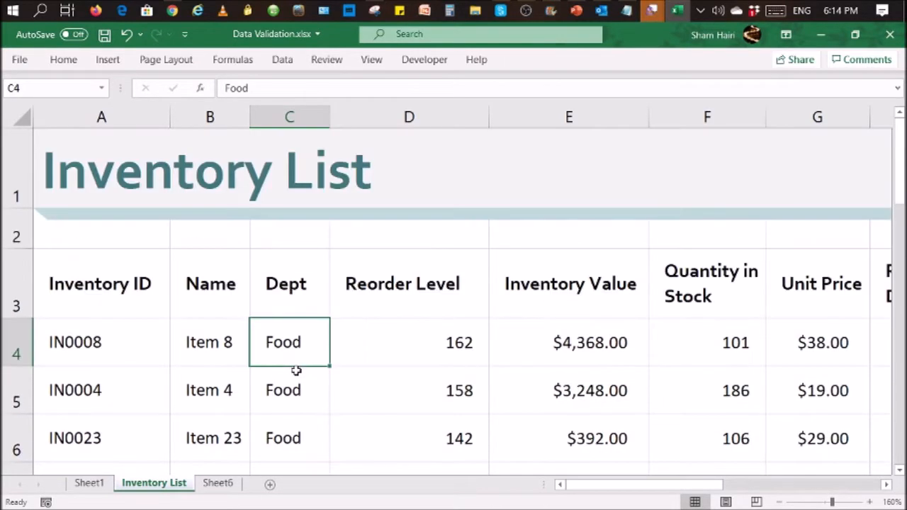
{"action": "scroll", "coordinate": [382, 339], "scroll_direction": "down", "scroll_amount": 2}
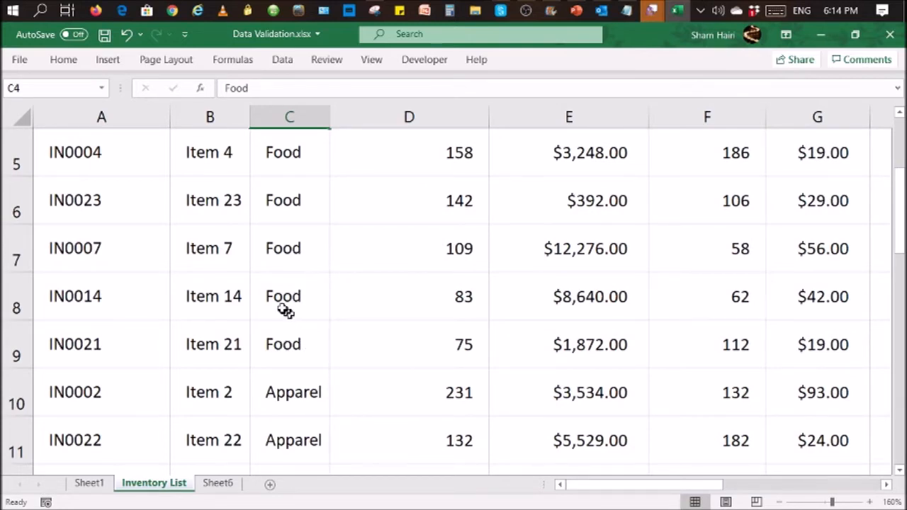
{"action": "scroll", "coordinate": [282, 305], "scroll_direction": "up", "scroll_amount": 2}
{"action": "scroll", "coordinate": [282, 305], "scroll_direction": "down", "scroll_amount": 1}
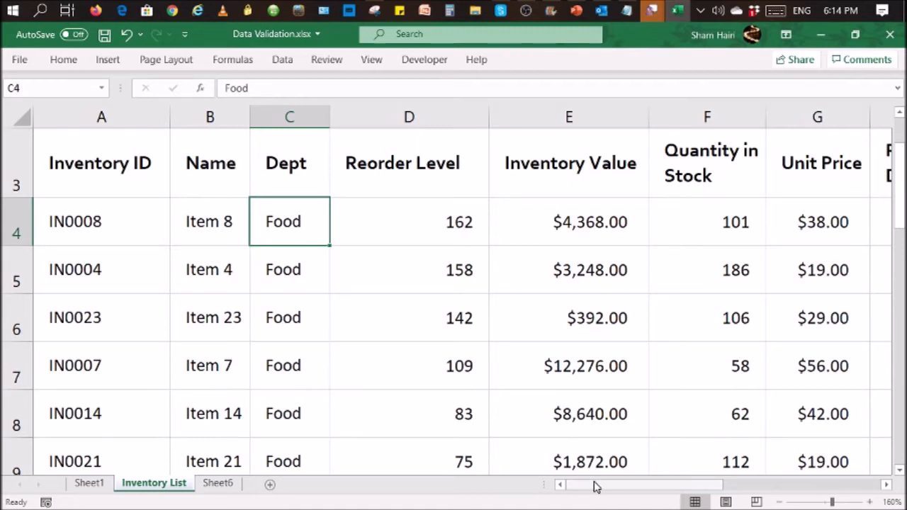
Examine the list of allowed department names in cells P1 to P4
{"action": "left_click_drag", "start_coordinate": [597, 487], "coordinate": [814, 471]}
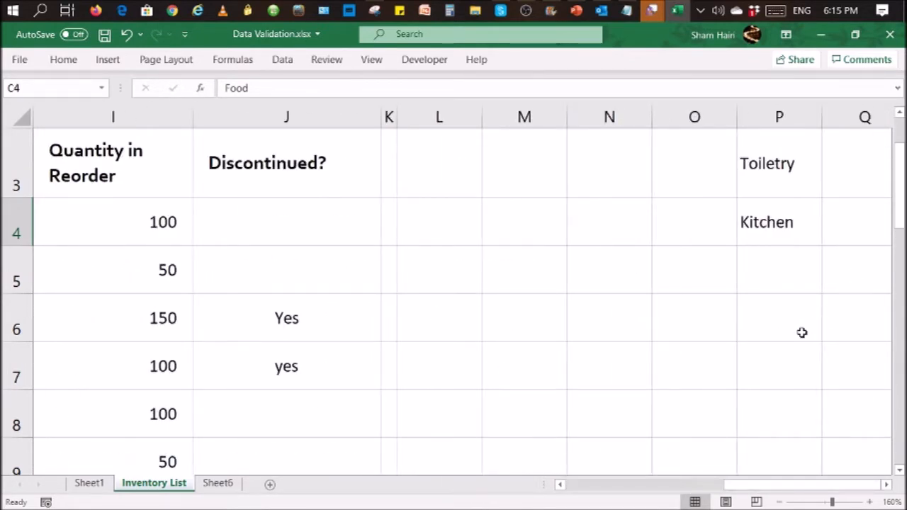
{"action": "scroll", "coordinate": [802, 332], "scroll_direction": "up", "scroll_amount": 2}
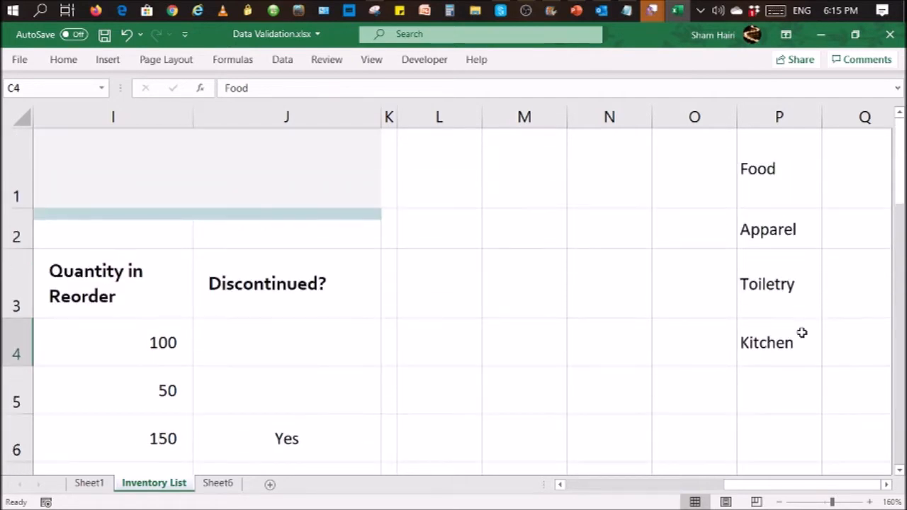
{"action": "left_click", "coordinate": [890, 485]}
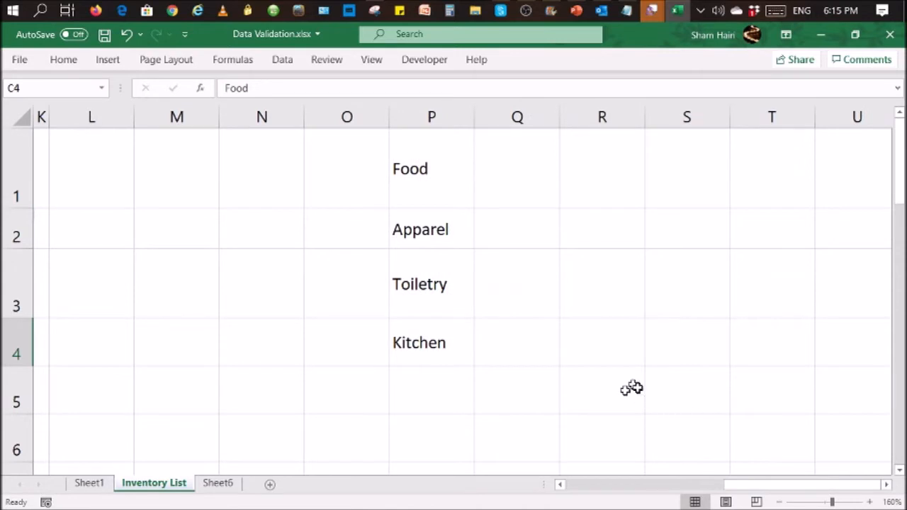
{"action": "left_click", "coordinate": [421, 182]}
{"action": "left_click", "coordinate": [435, 232]}
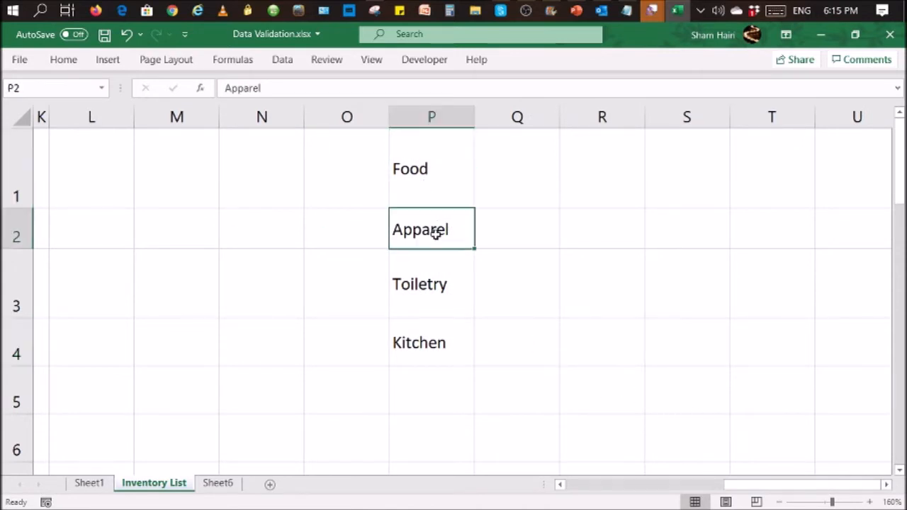
{"action": "left_click", "coordinate": [442, 275]}
{"action": "left_click", "coordinate": [447, 346]}
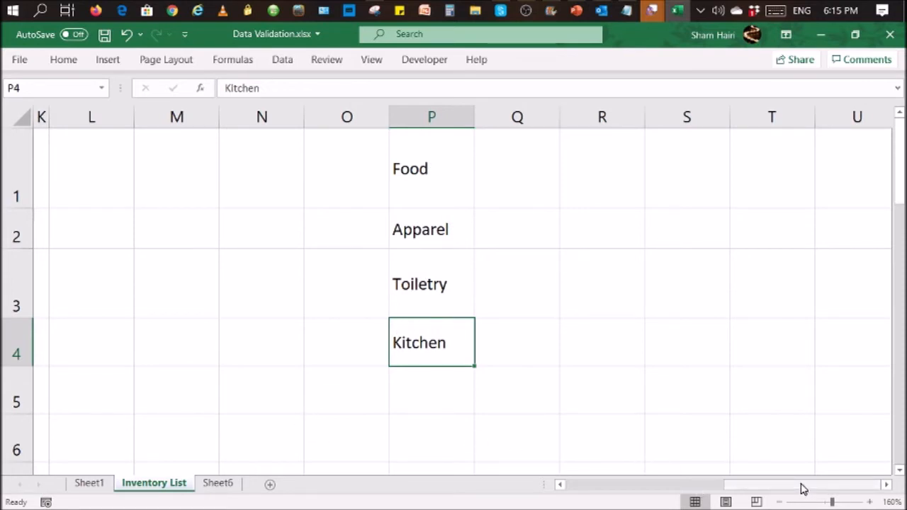
Select the Dept entries in C4:C28 and open the Data Validation settings for them
{"action": "left_click_drag", "start_coordinate": [803, 489], "coordinate": [799, 489]}
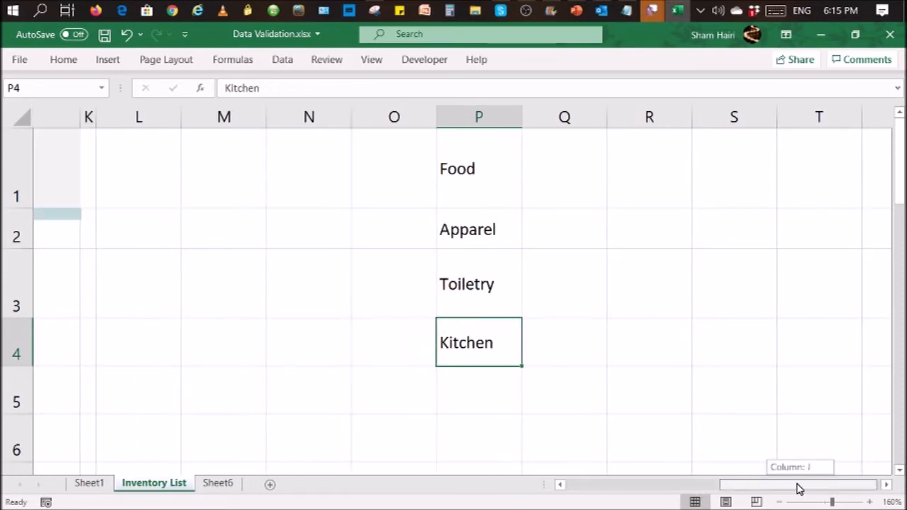
{"action": "left_click_drag", "start_coordinate": [800, 489], "coordinate": [609, 488]}
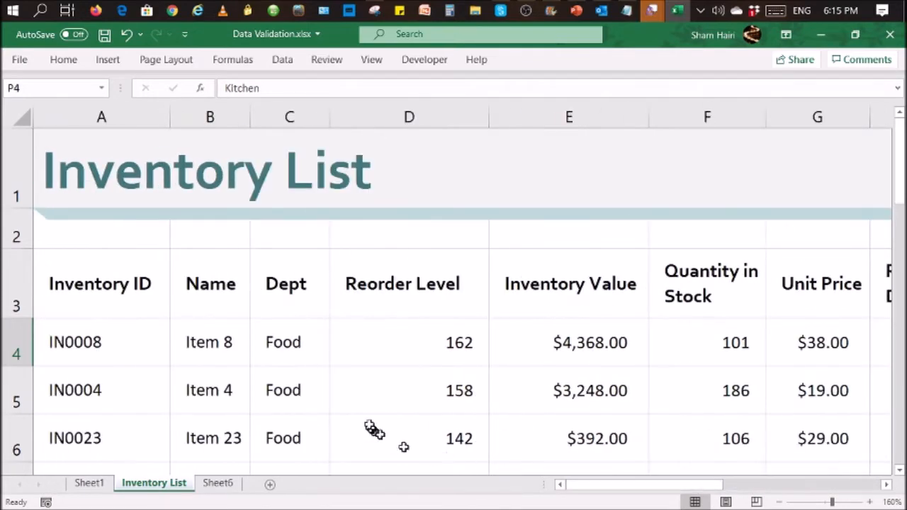
{"action": "scroll", "coordinate": [311, 381], "scroll_direction": "down", "scroll_amount": 1}
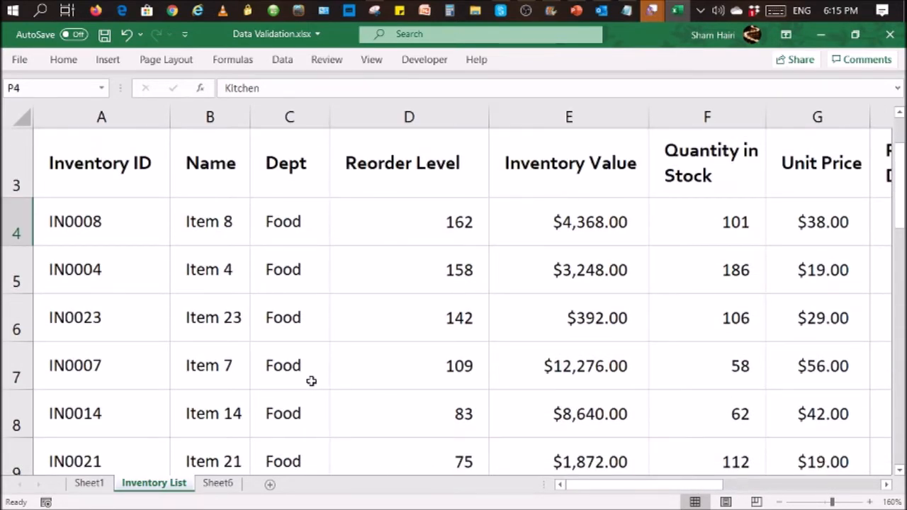
{"action": "scroll", "coordinate": [396, 362], "scroll_direction": "up", "scroll_amount": 1}
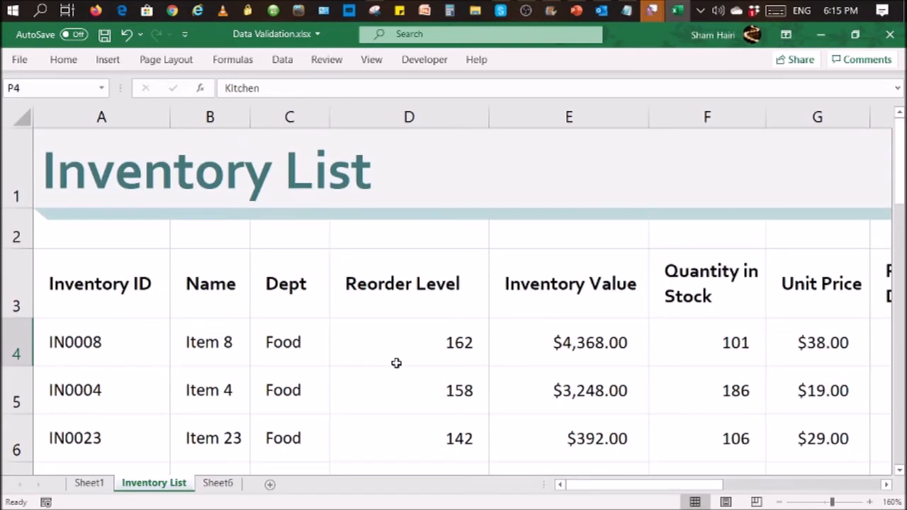
{"action": "left_click_drag", "start_coordinate": [289, 345], "coordinate": [321, 399]}
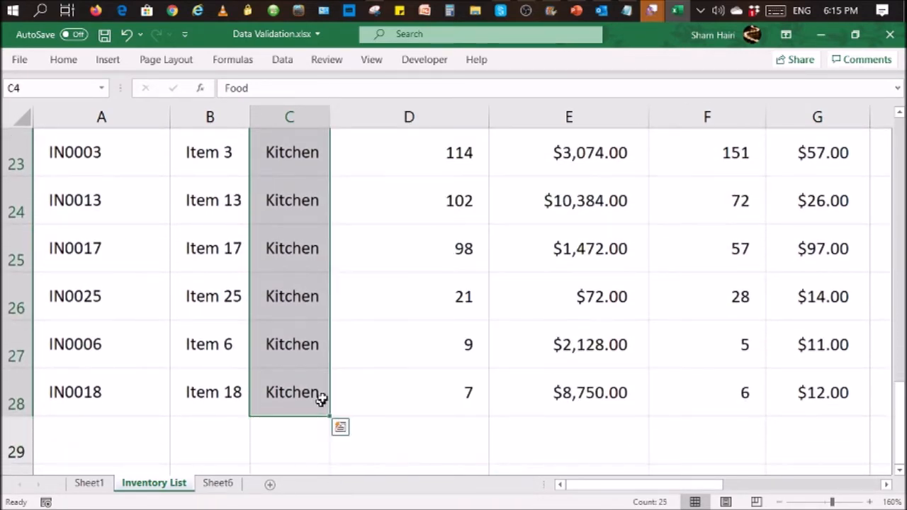
{"action": "scroll", "coordinate": [316, 375], "scroll_direction": "up", "scroll_amount": 8}
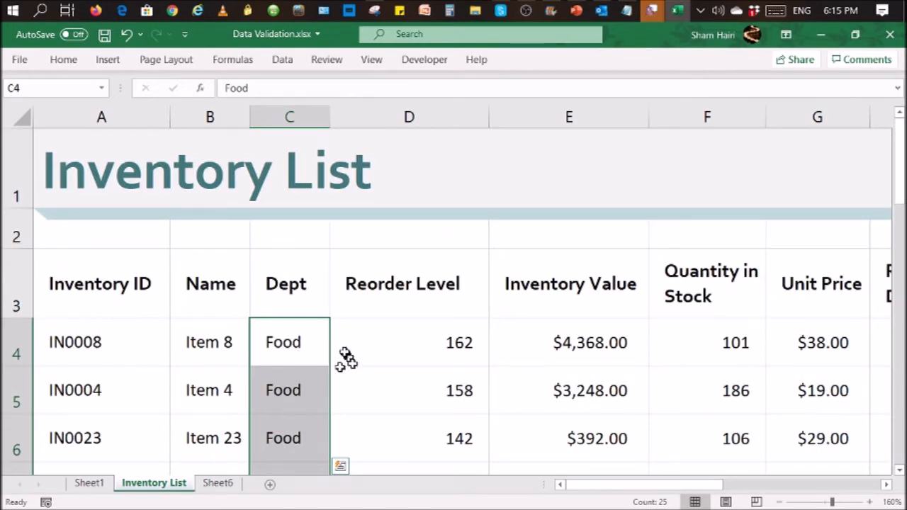
{"action": "left_click", "coordinate": [279, 64]}
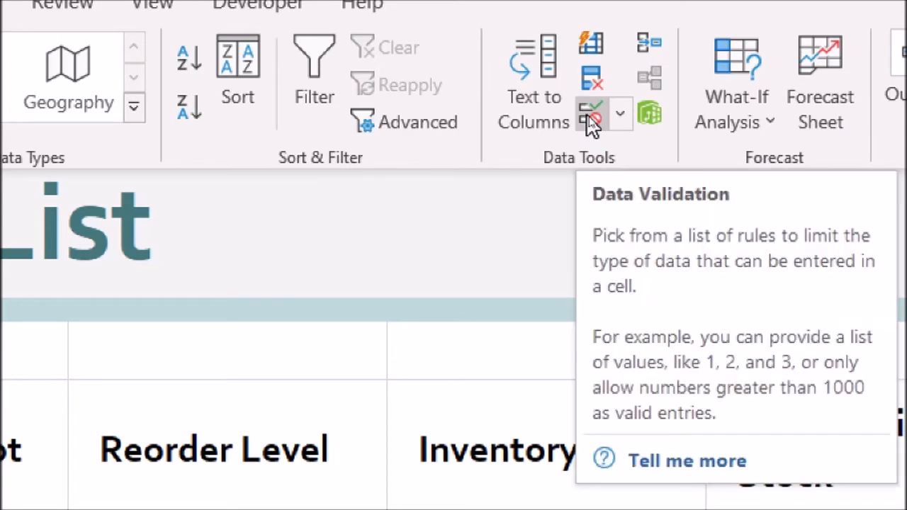
{"action": "left_click", "coordinate": [592, 125]}
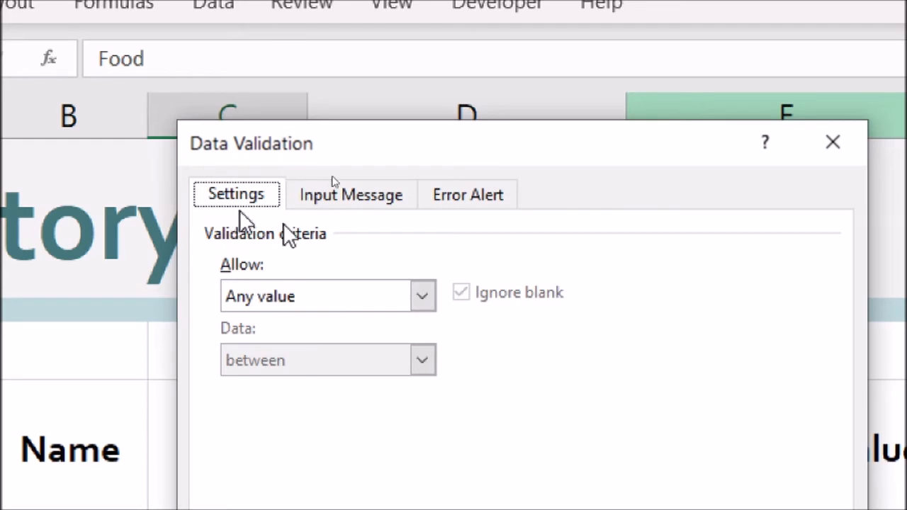
Set the validation criteria to allow a List, using cells $P$1:$P$4 as the source
{"action": "left_click", "coordinate": [422, 296]}
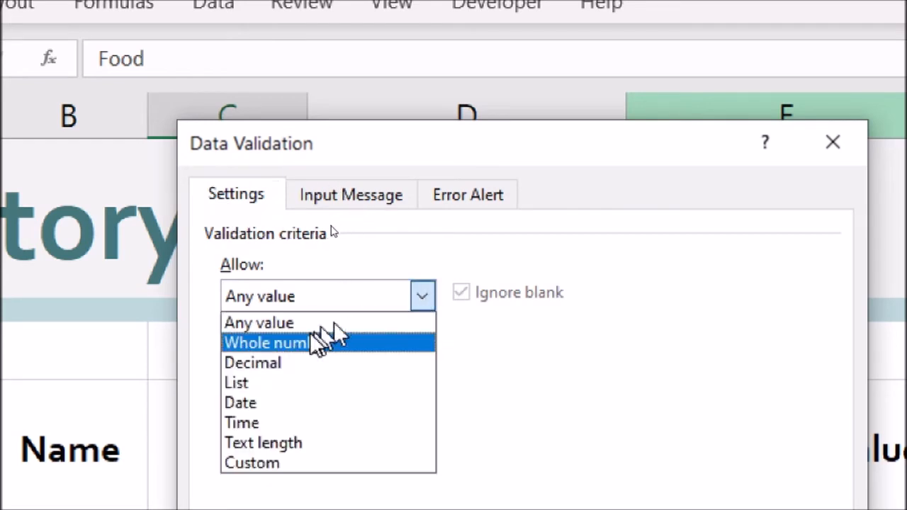
{"action": "left_click", "coordinate": [260, 383]}
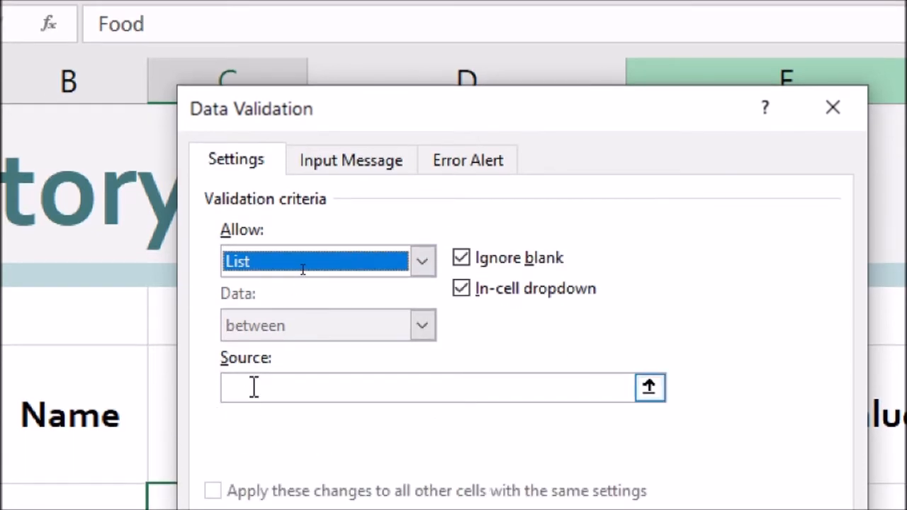
{"action": "left_click", "coordinate": [254, 387]}
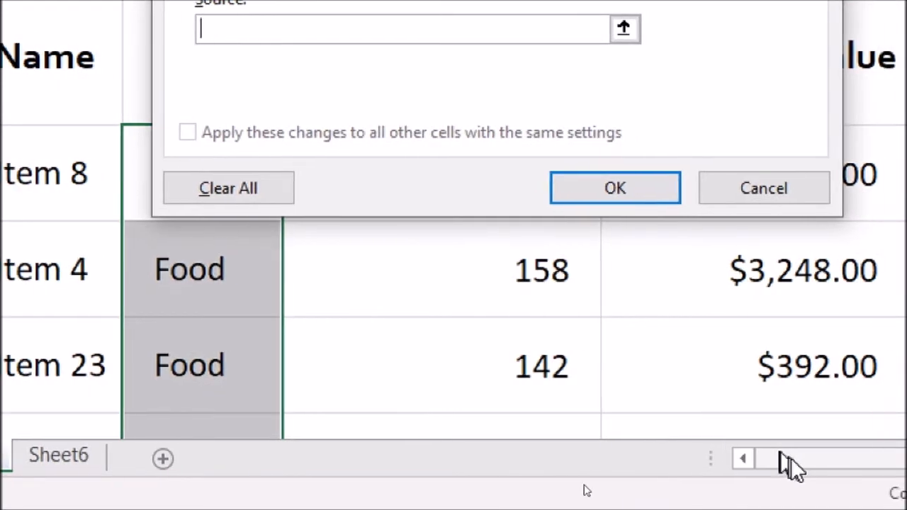
{"action": "mouse_move", "coordinate": [790, 467]}
{"action": "left_mouse_down"}
{"action": "mouse_move", "coordinate": [797, 479]}
{"action": "mouse_move", "coordinate": [790, 452]}
{"action": "left_mouse_up"}
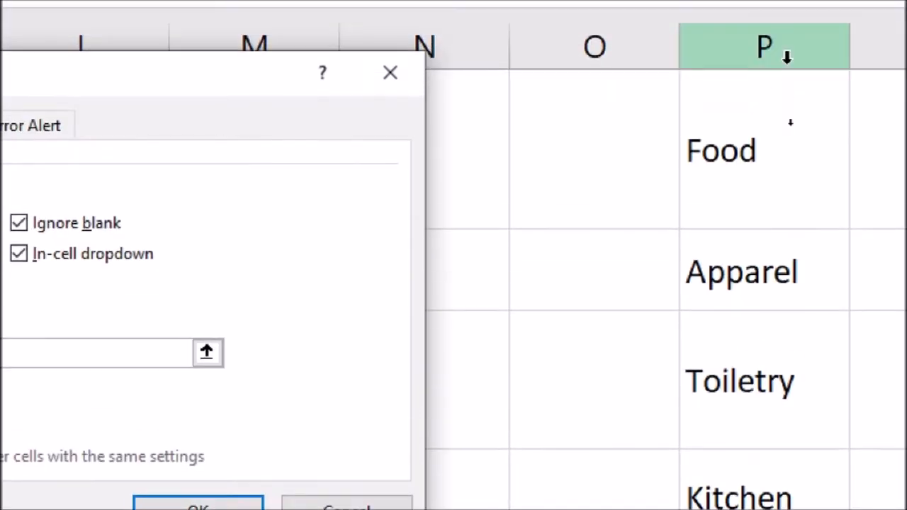
{"action": "left_click_drag", "start_coordinate": [775, 122], "coordinate": [774, 120]}
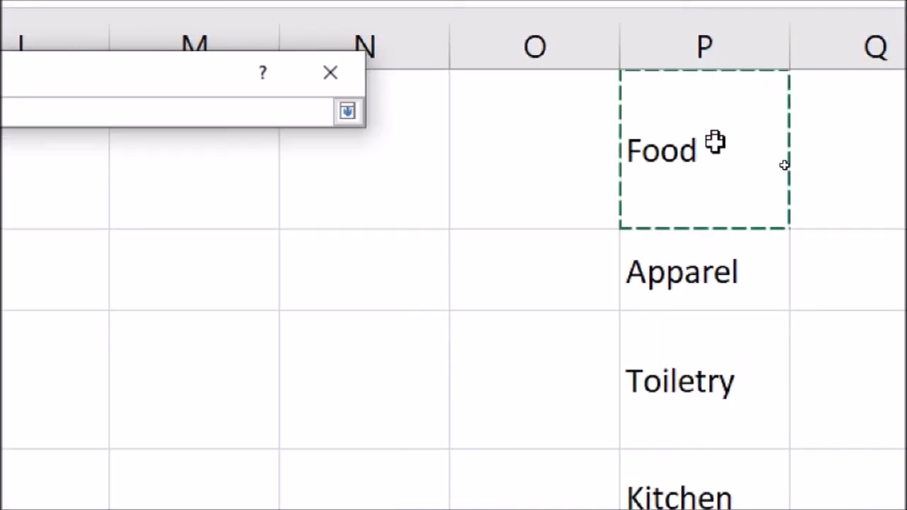
{"action": "left_click_drag", "start_coordinate": [715, 144], "coordinate": [719, 493]}
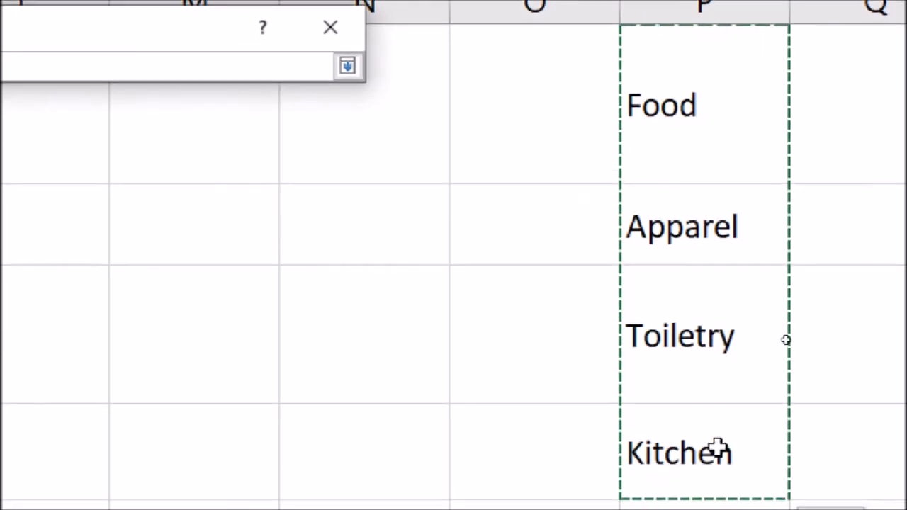
{"action": "left_click_drag", "start_coordinate": [718, 448], "coordinate": [718, 449]}
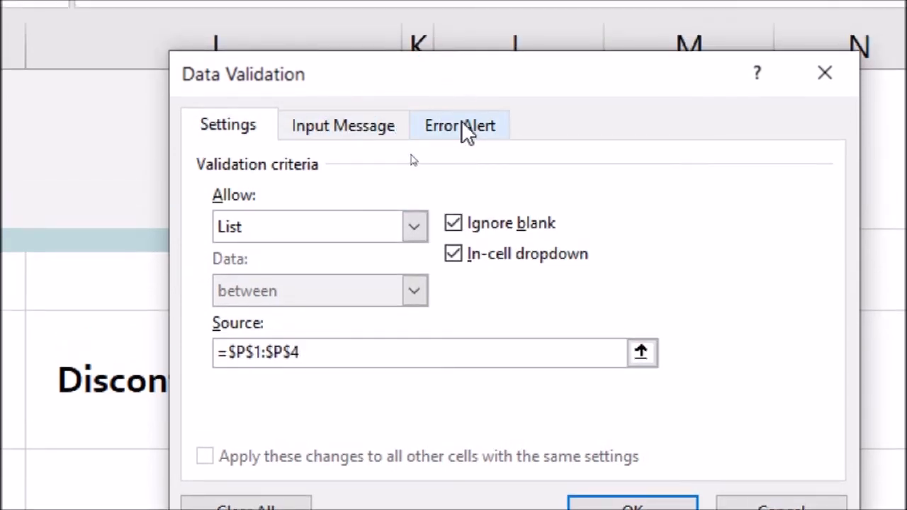
Give the validation's error alert the title "Dept Data Entry Mistake"
{"action": "left_click", "coordinate": [461, 80]}
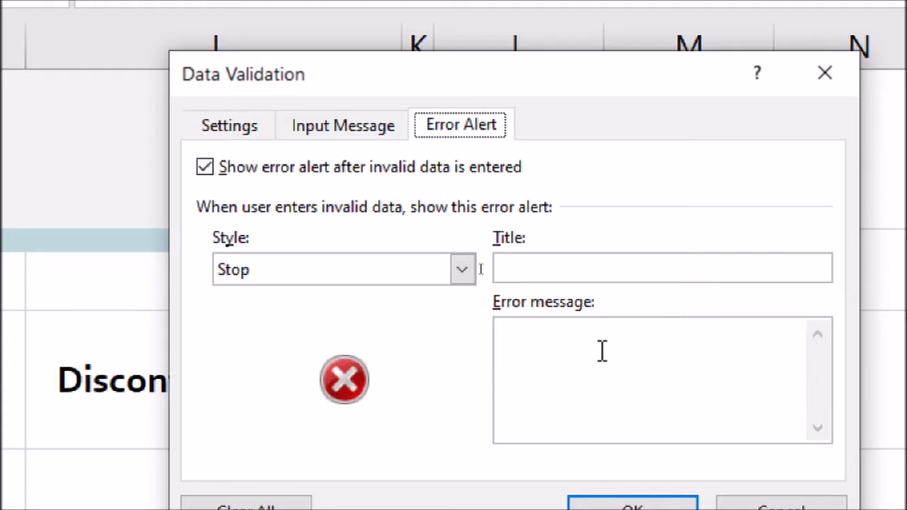
{"action": "left_click", "coordinate": [586, 268]}
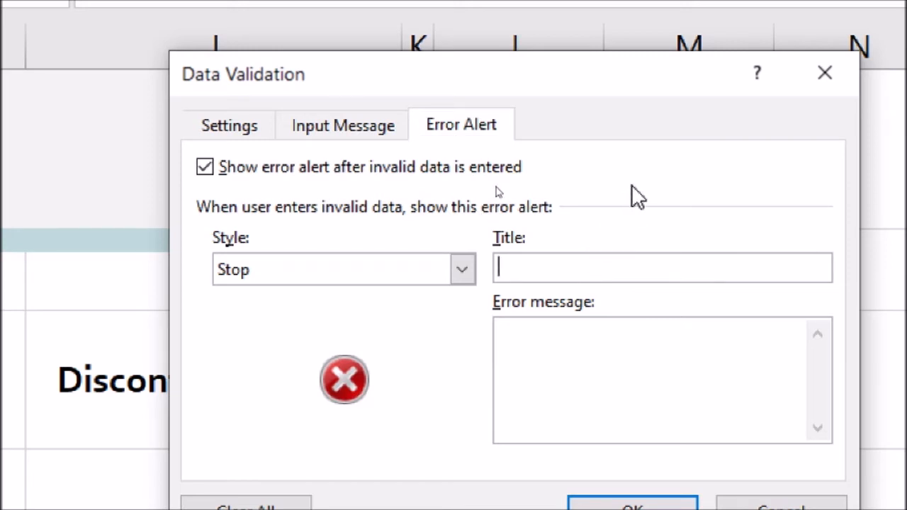
{"action": "type", "text": "Dept Da"}
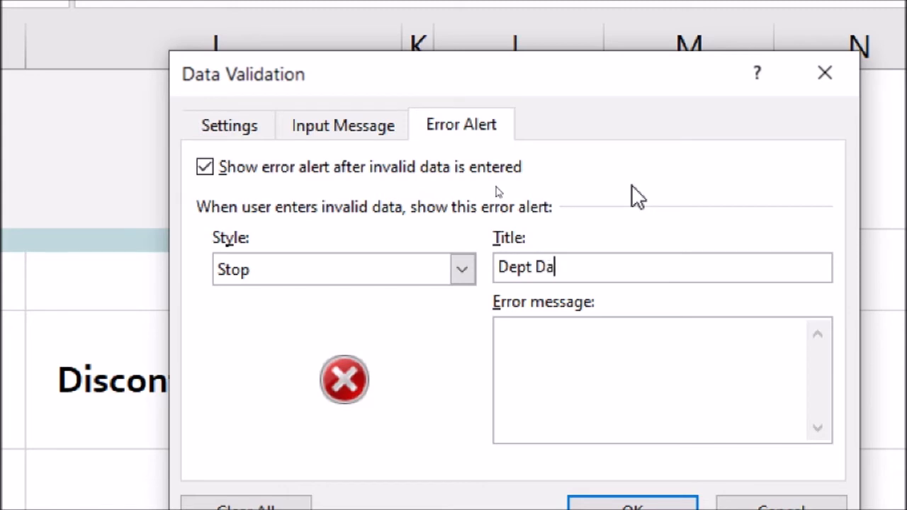
{"action": "type", "text": "ta Entry Mistak"}
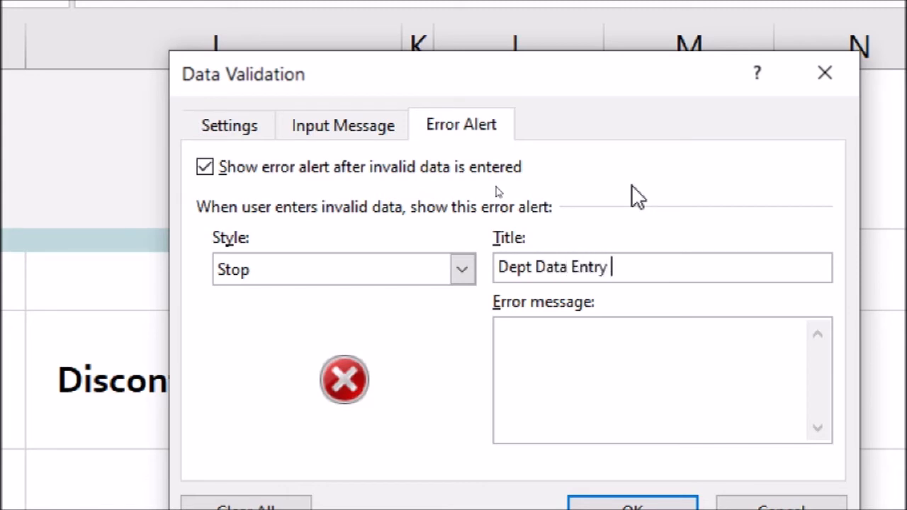
{"action": "type", "text": "e"}
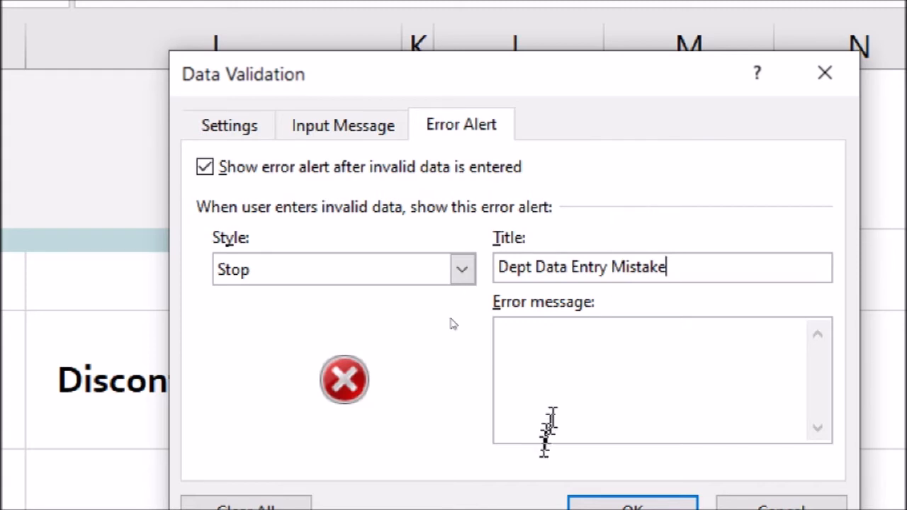
Enter "Please select from the drop down." as the error alert's message
{"action": "left_click", "coordinate": [595, 337]}
{"action": "type", "text": "O"}
{"action": "key", "text": "BackSpace"}
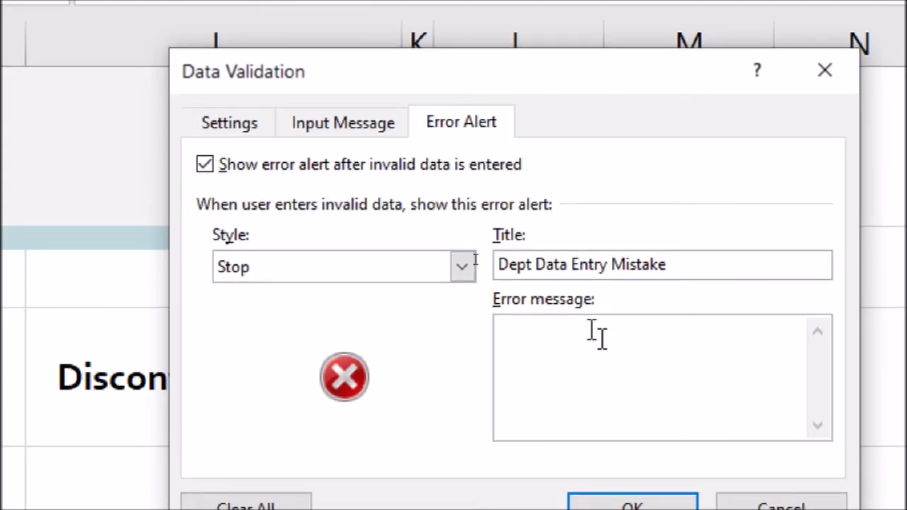
{"action": "type", "text": "Please selec"}
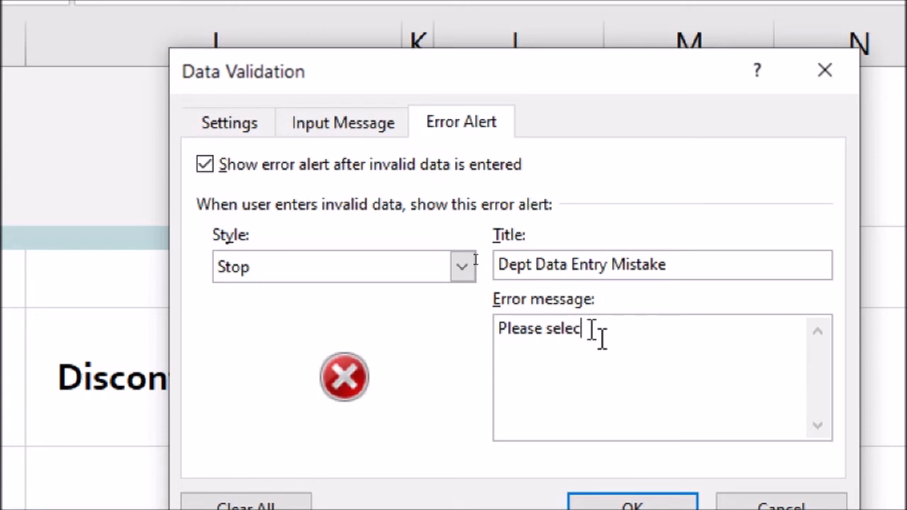
{"action": "type", "text": "t from the drop"}
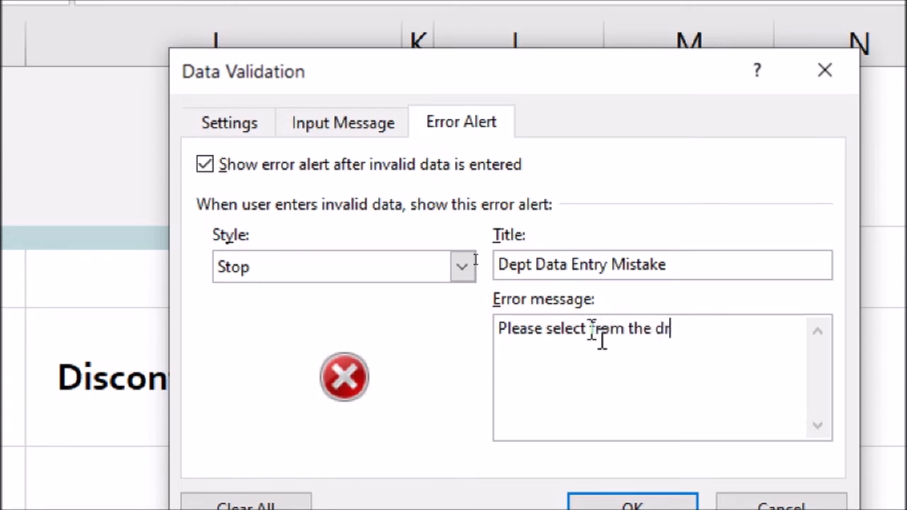
{"action": "type", "text": " down."}
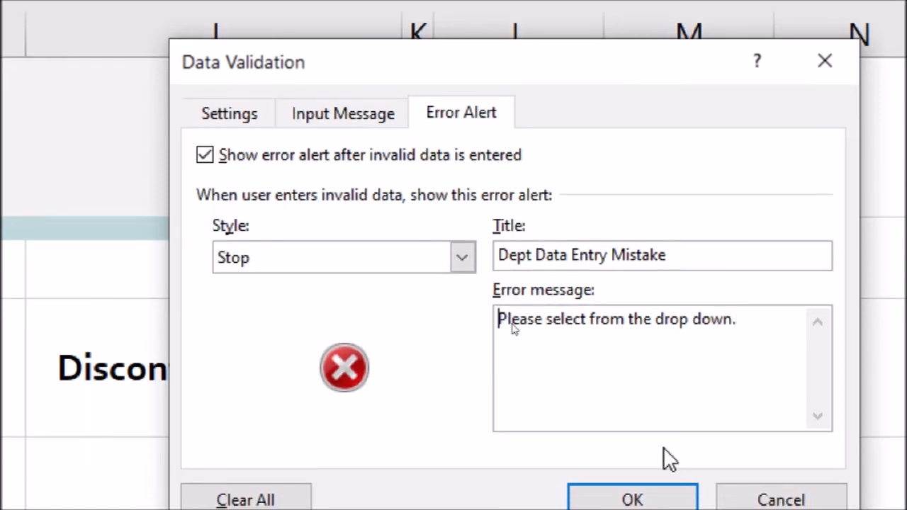
Insert "No such dept in the company." at the beginning of the error alert's message
{"action": "type", "text": "No suc"}
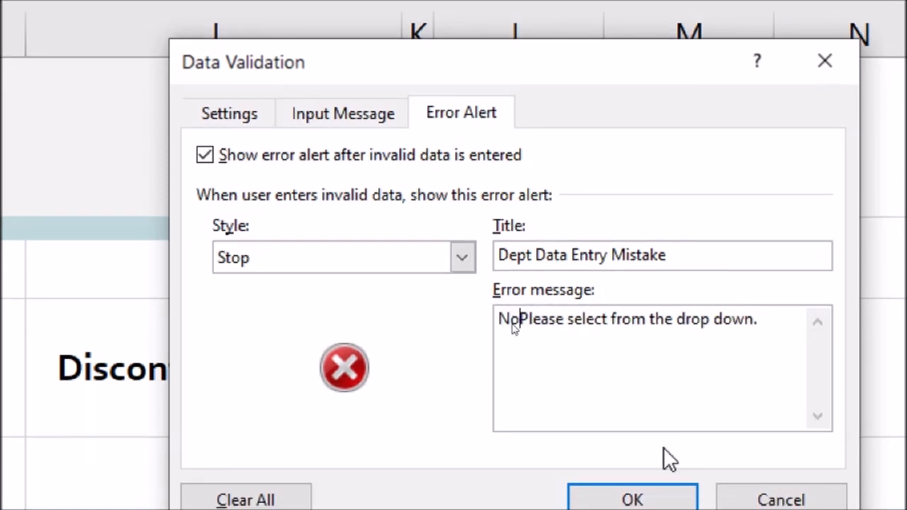
{"action": "type", "text": "h dep"}
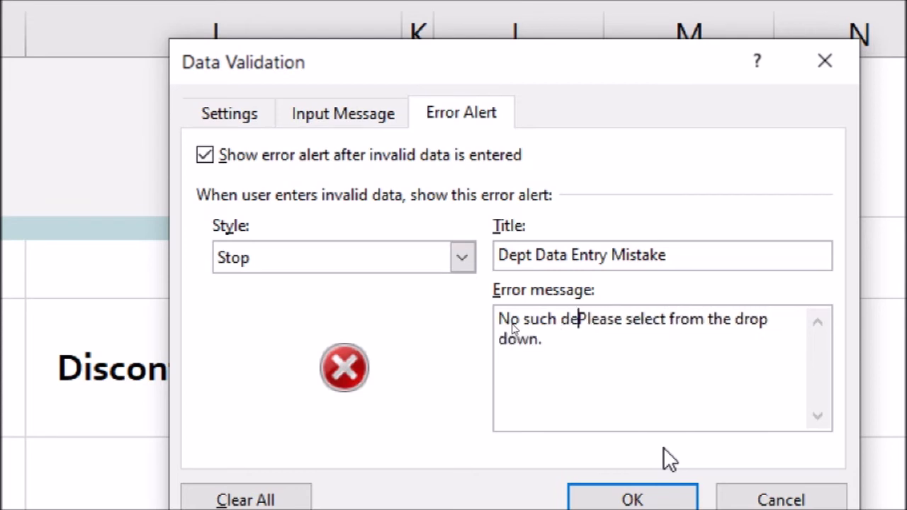
{"action": "type", "text": "t in the co"}
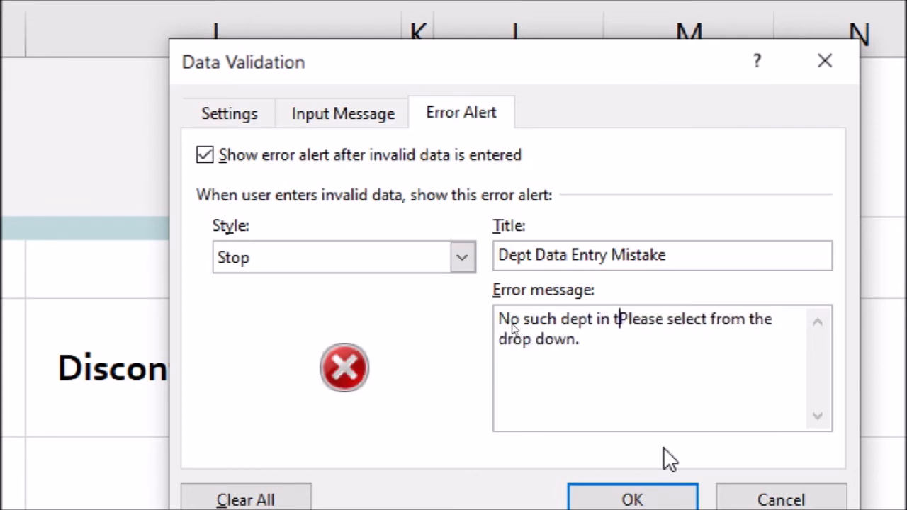
{"action": "type", "text": "mpan"}
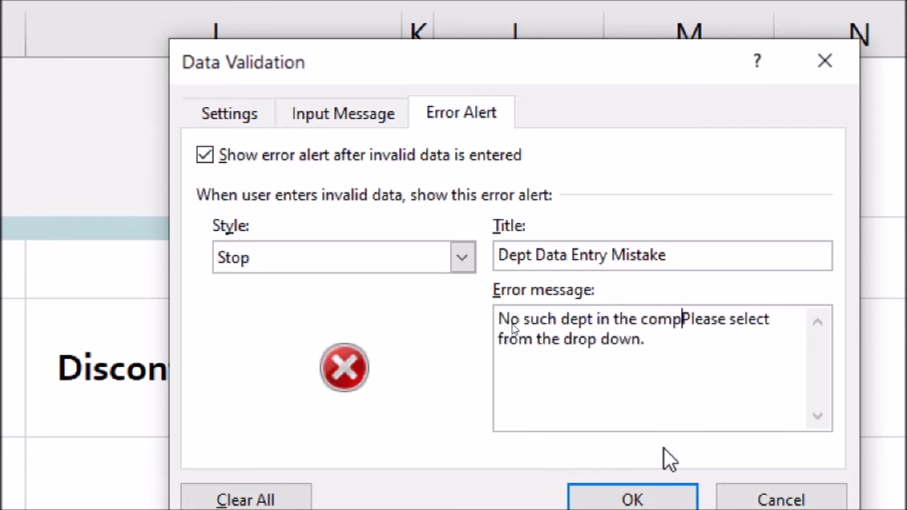
{"action": "type", "text": "y."}
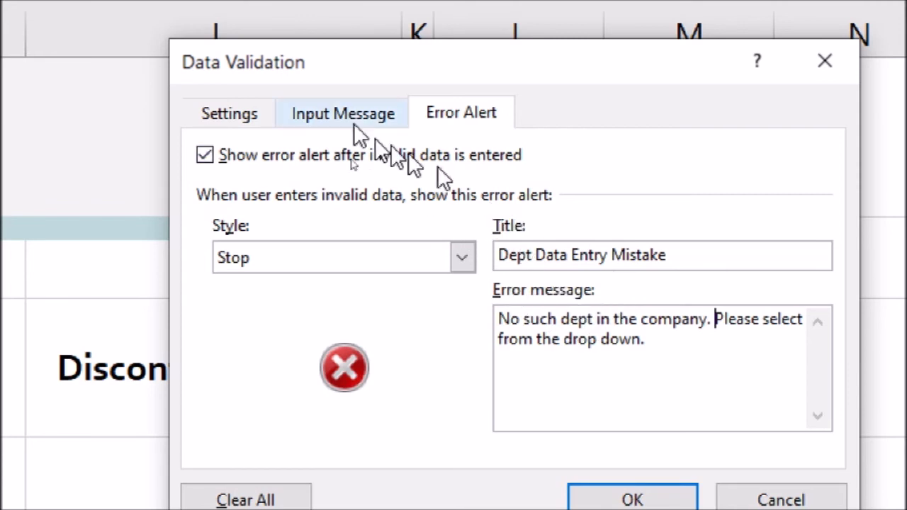
Review the validation criteria and error alert, and apply the data validation to the Dept cells
{"action": "left_click", "coordinate": [221, 117]}
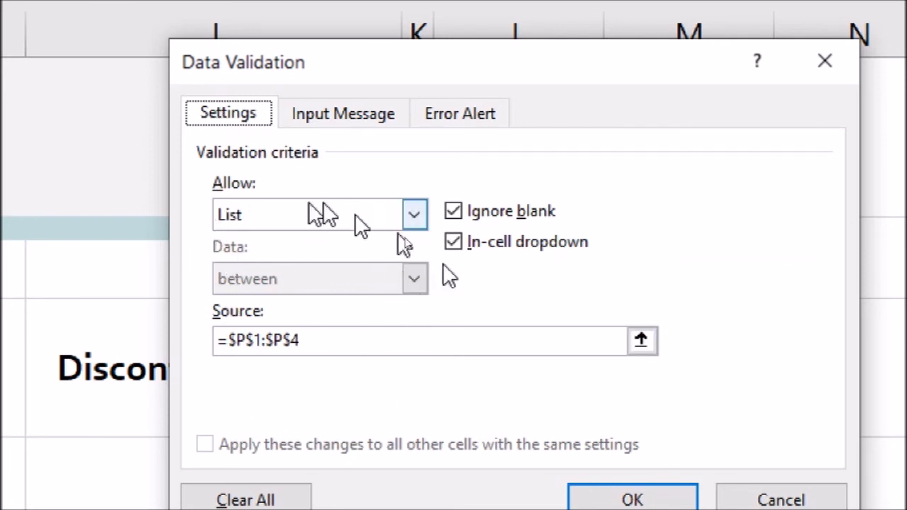
{"action": "left_click", "coordinate": [459, 117]}
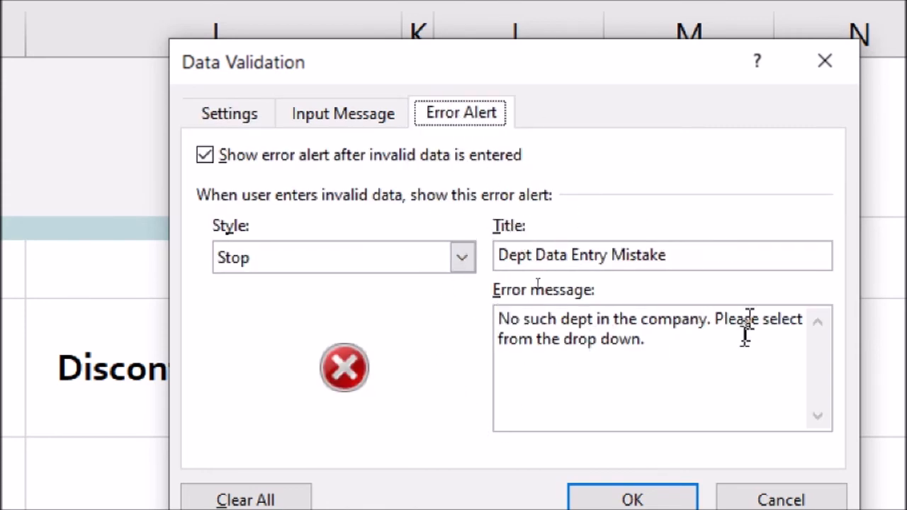
{"action": "left_click", "coordinate": [220, 122]}
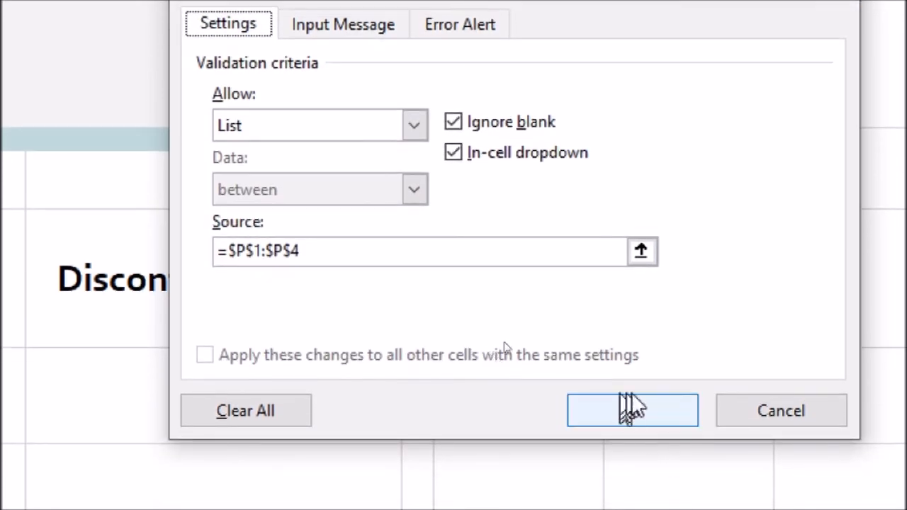
{"action": "left_click", "coordinate": [633, 411]}
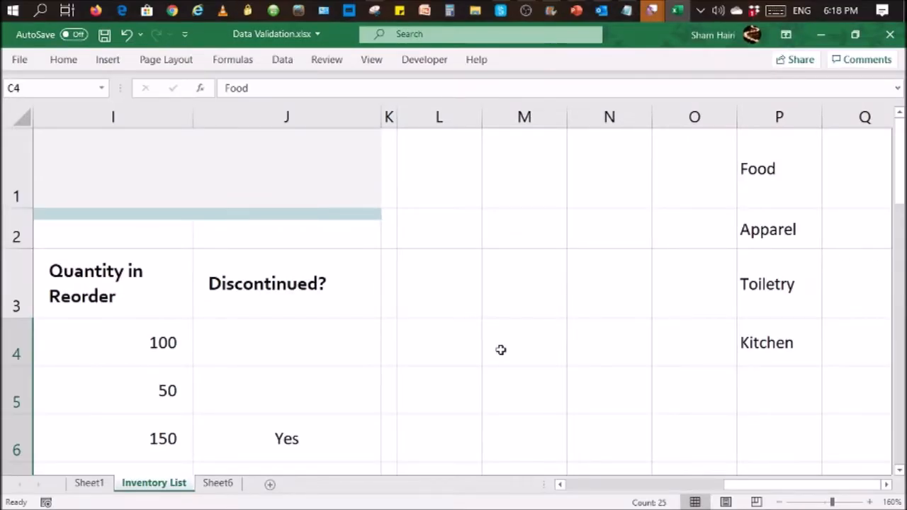
Try to enter "abc" as the Dept of Item 8 in C4, and cancel the entry
{"action": "left_click_drag", "start_coordinate": [732, 489], "coordinate": [567, 486]}
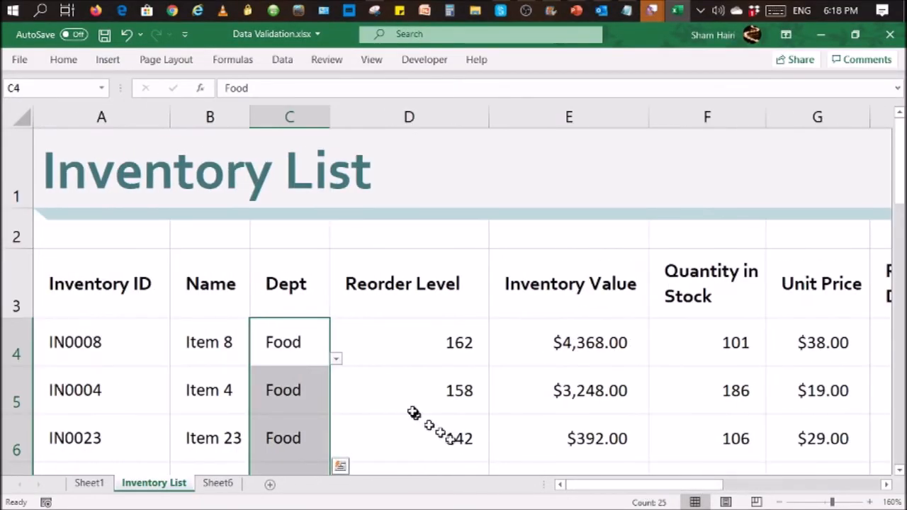
{"action": "left_click", "coordinate": [333, 343]}
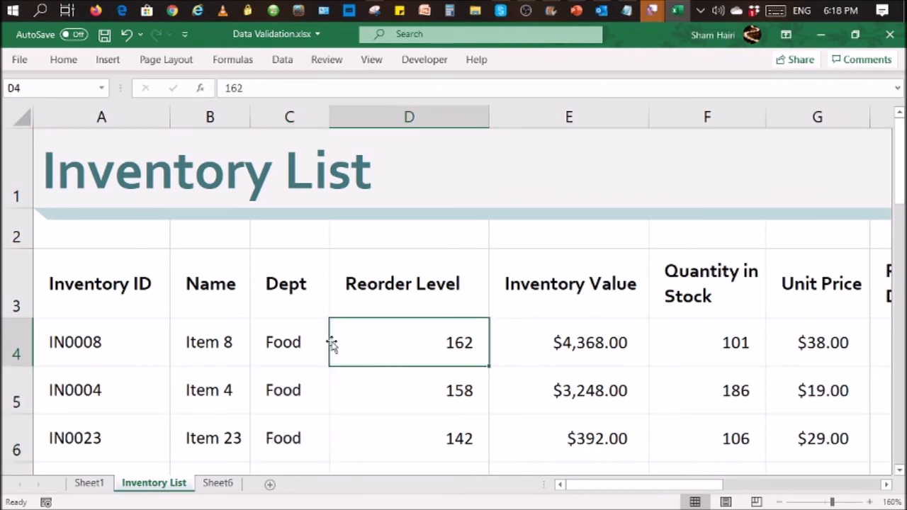
{"action": "left_click", "coordinate": [293, 342]}
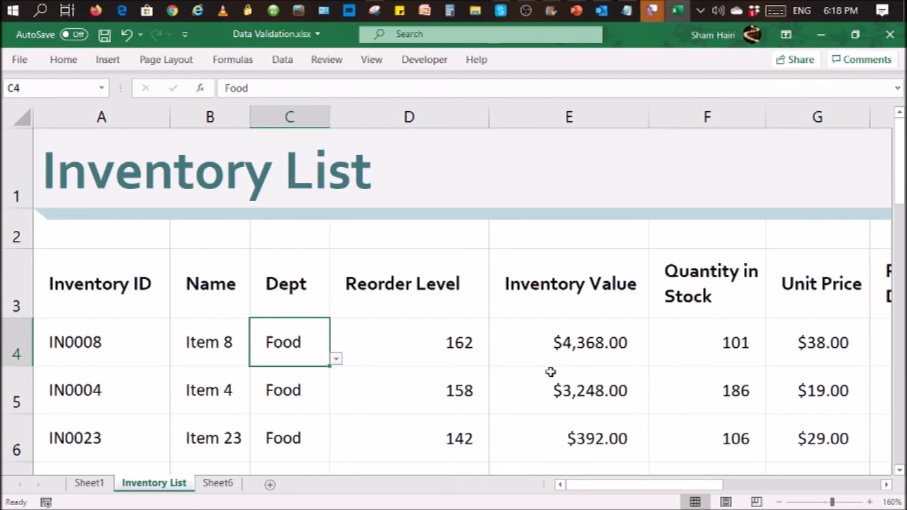
{"action": "type", "text": "abc"}
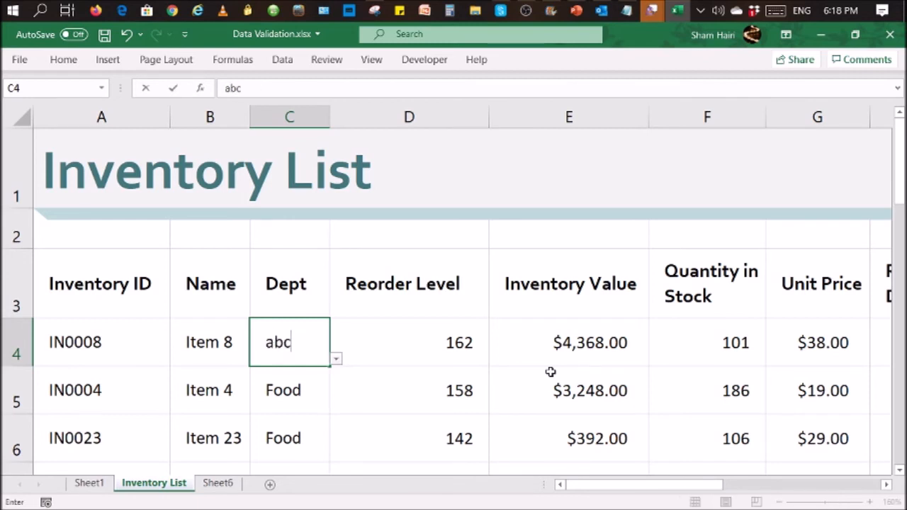
{"action": "key", "text": "Return"}
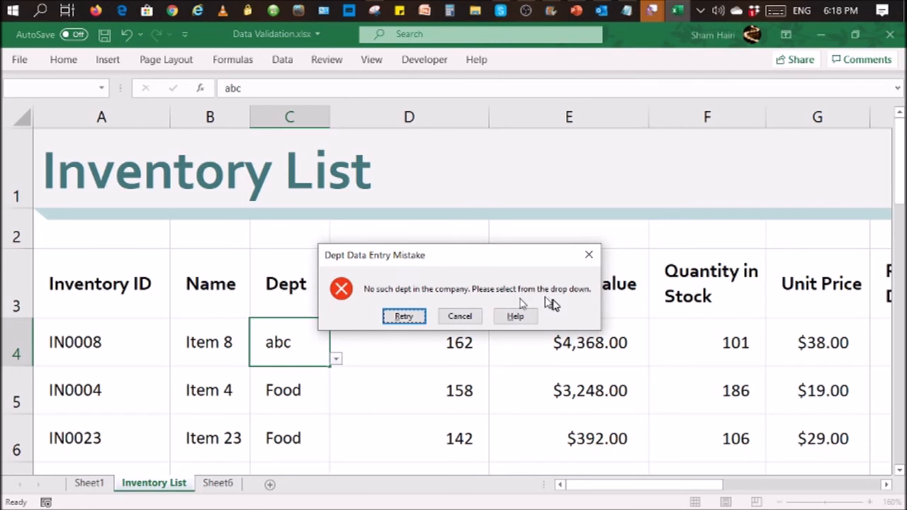
{"action": "left_click", "coordinate": [472, 317]}
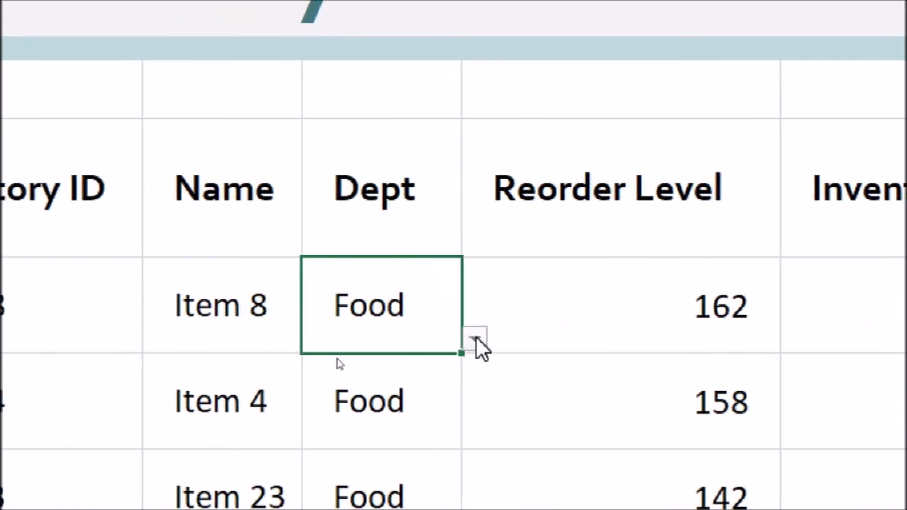
Test the drop-down list in C4 by choosing Toiletry, Apparel and Food in turn
{"action": "left_click", "coordinate": [475, 339]}
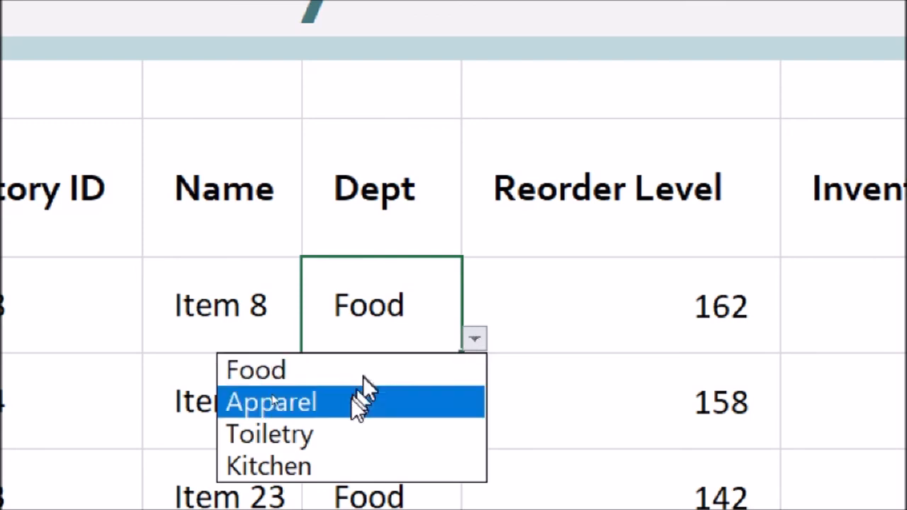
{"action": "key", "text": "Escape"}
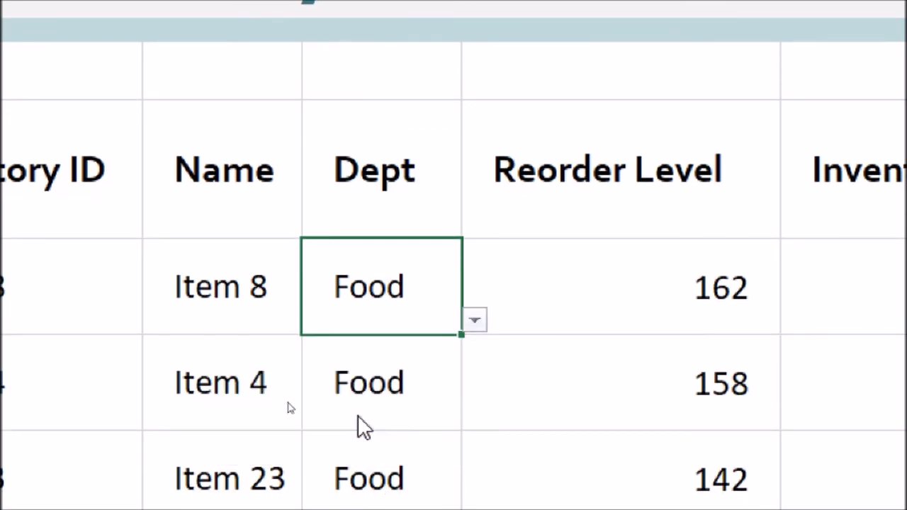
{"action": "left_click", "coordinate": [481, 317]}
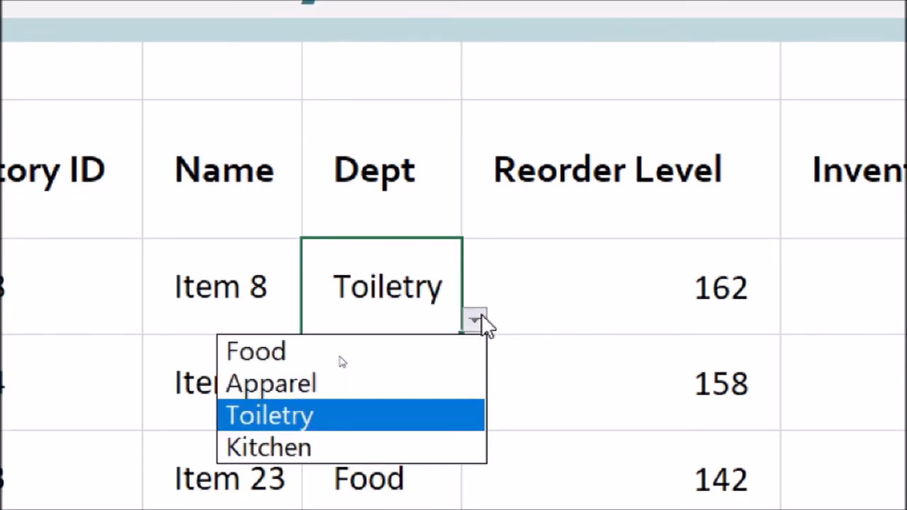
{"action": "left_click", "coordinate": [432, 383]}
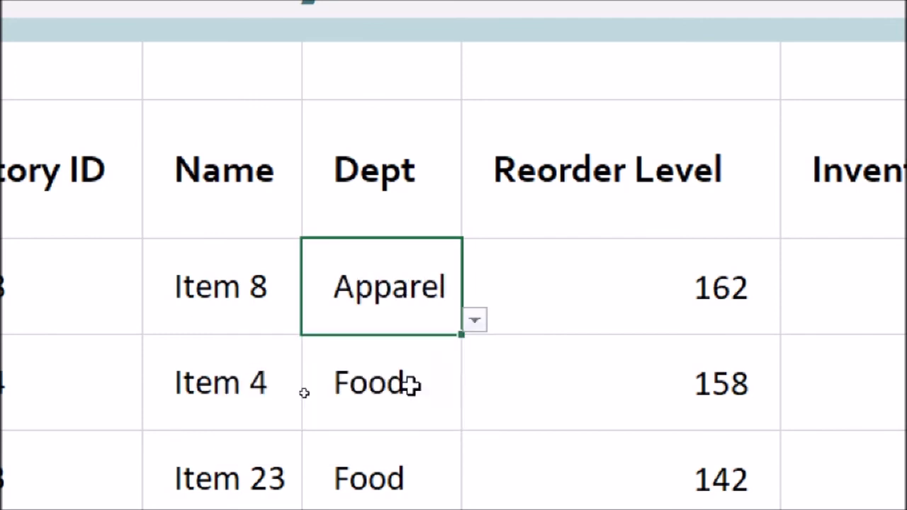
{"action": "left_click", "coordinate": [475, 320]}
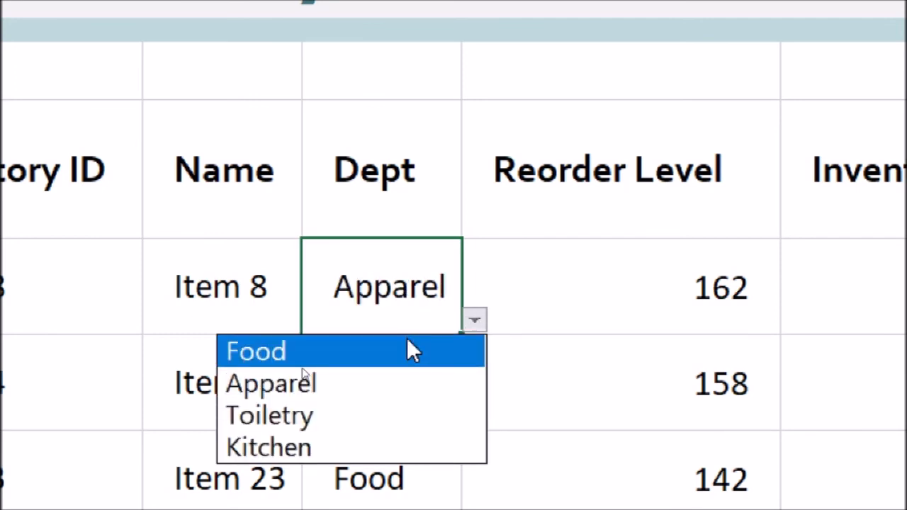
{"action": "left_click", "coordinate": [408, 340]}
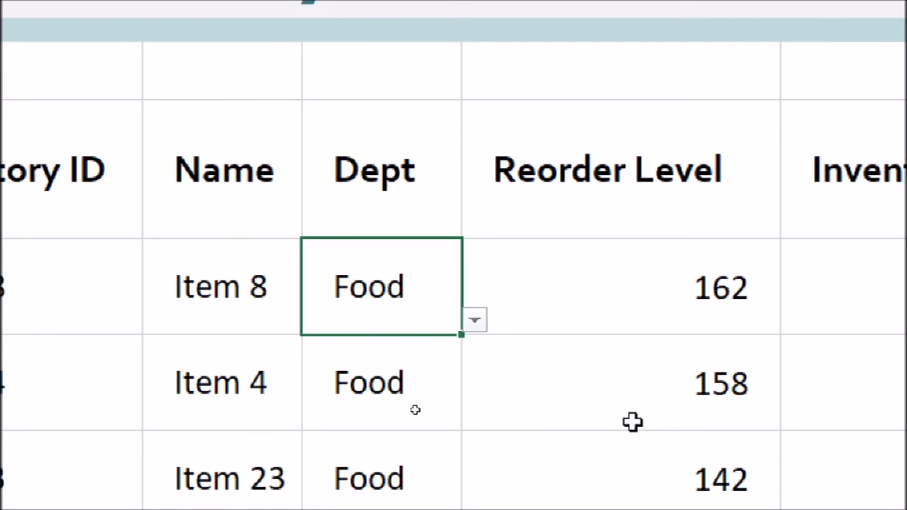
Enter Kitchen as the Dept of Item 8 in C4
{"action": "type", "text": "K"}
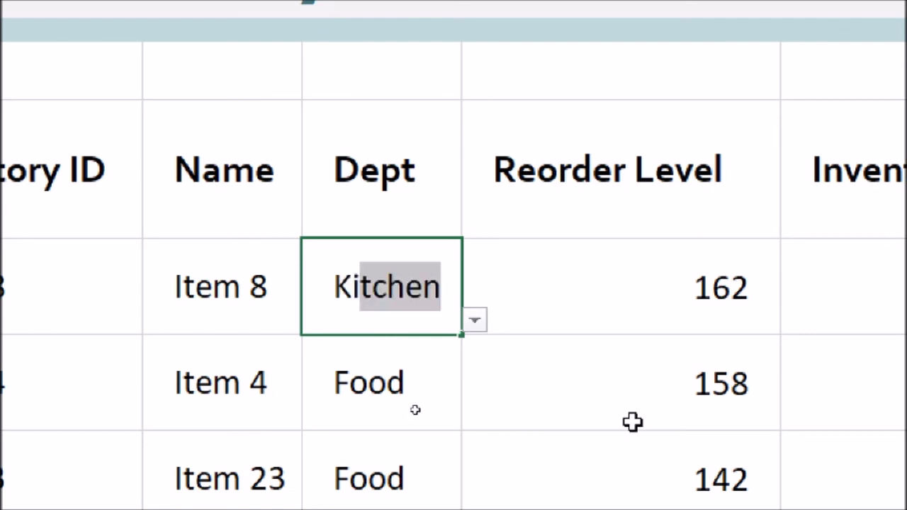
{"action": "key", "text": "Return"}
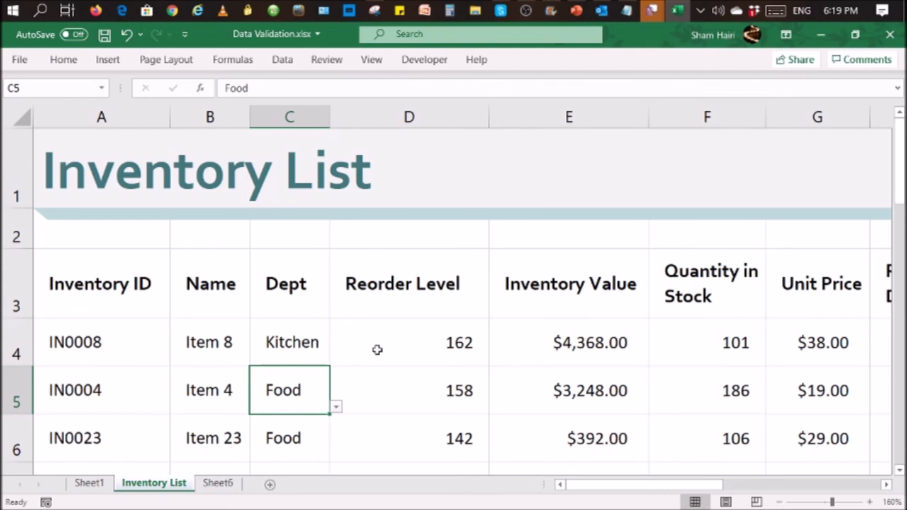
{"action": "left_click", "coordinate": [420, 348]}
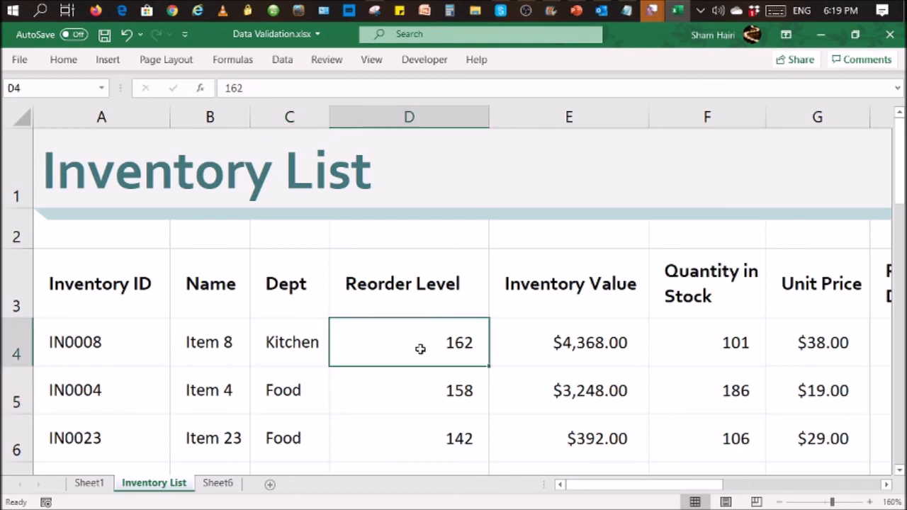